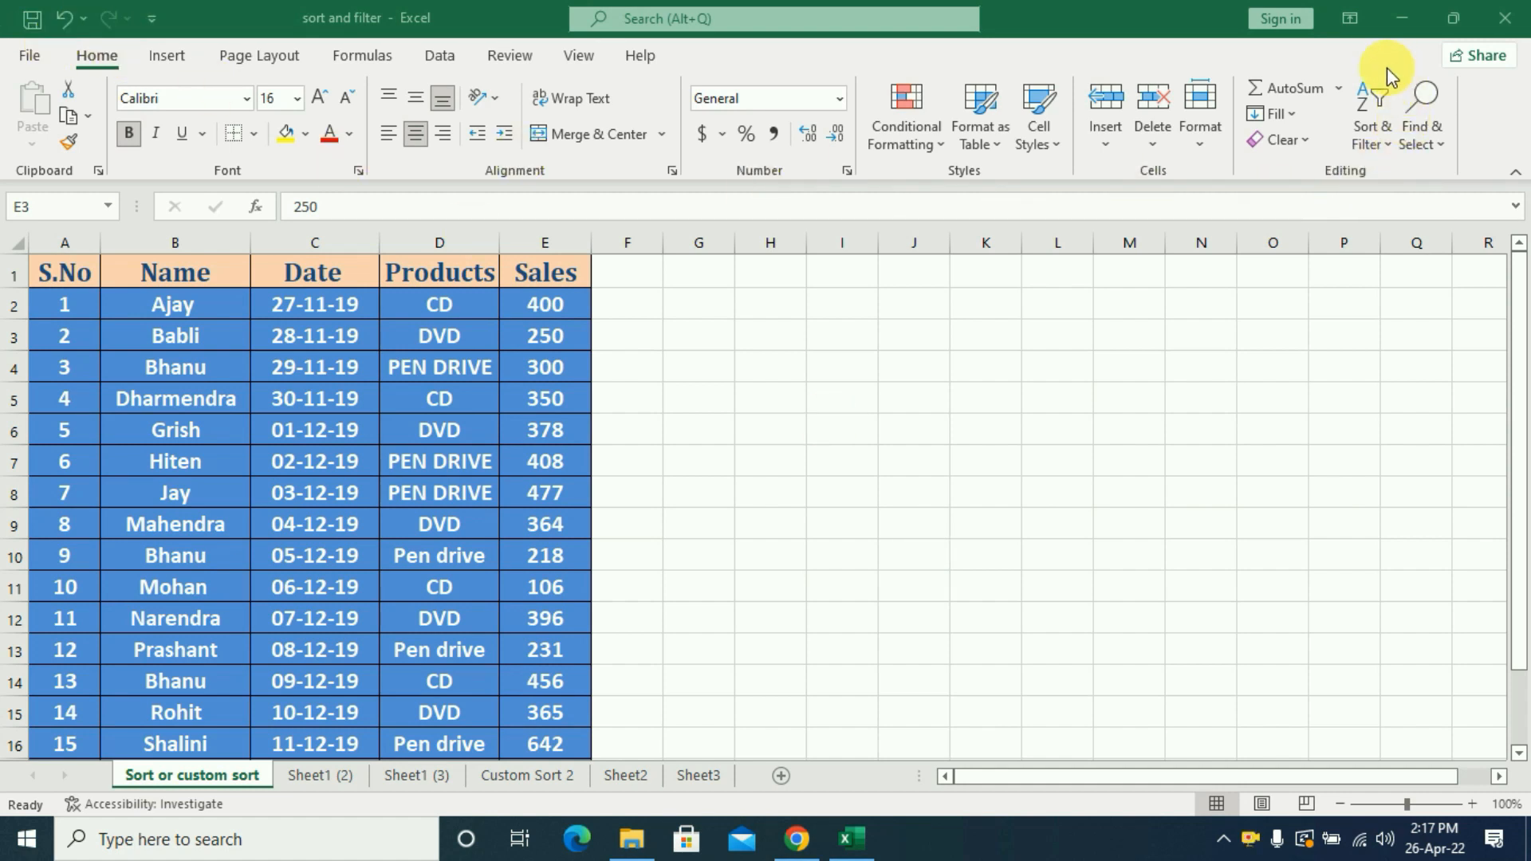
# Examine the available sort and filter commands and the entries in the table's Name column.
pyautogui.click(1386, 142)
pyautogui.click(1386, 141)
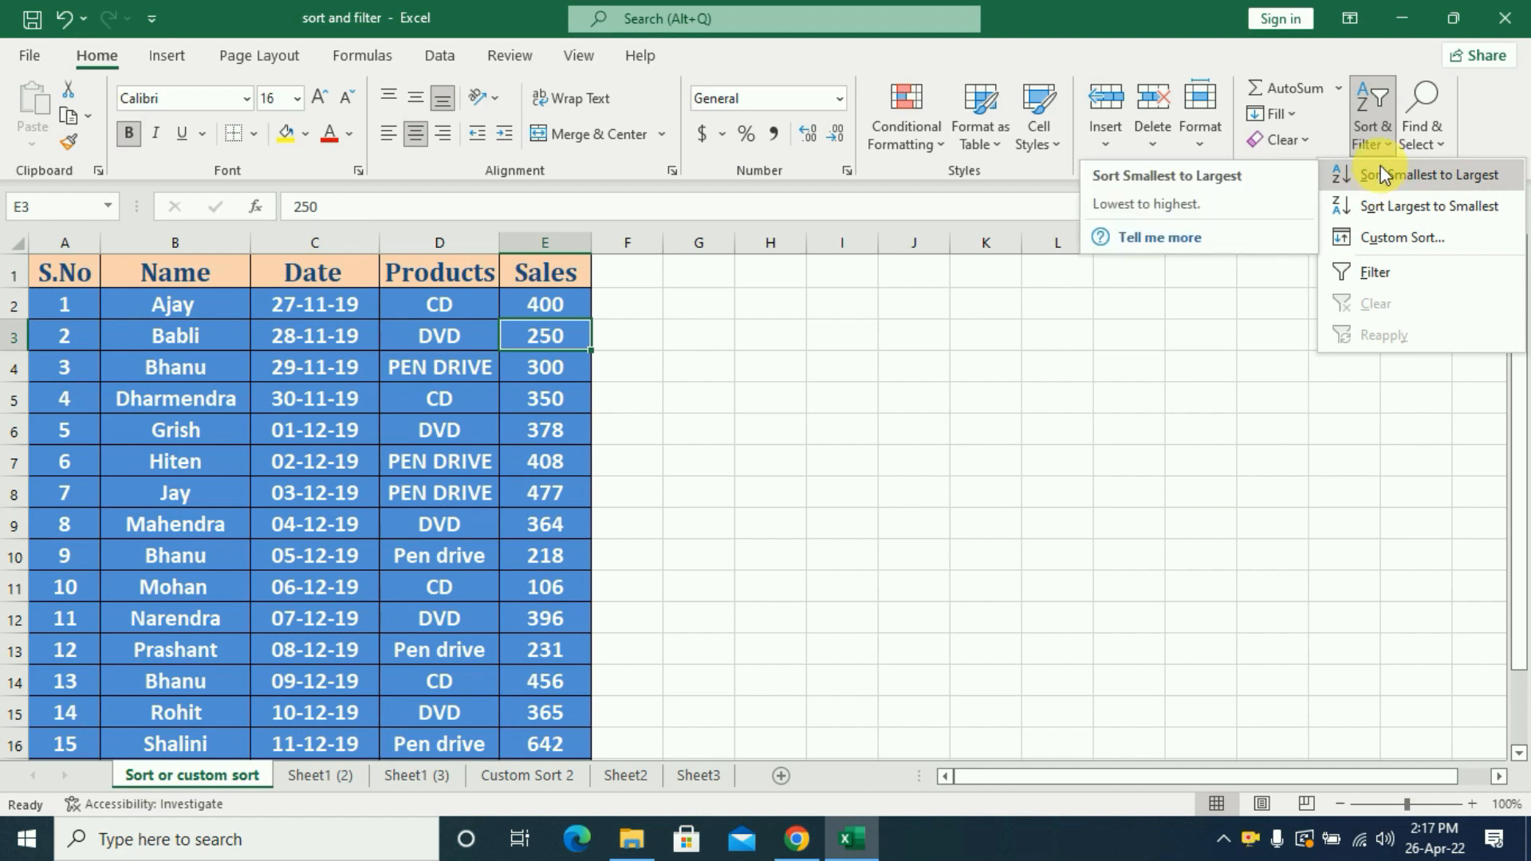
pyautogui.click(1076, 368)
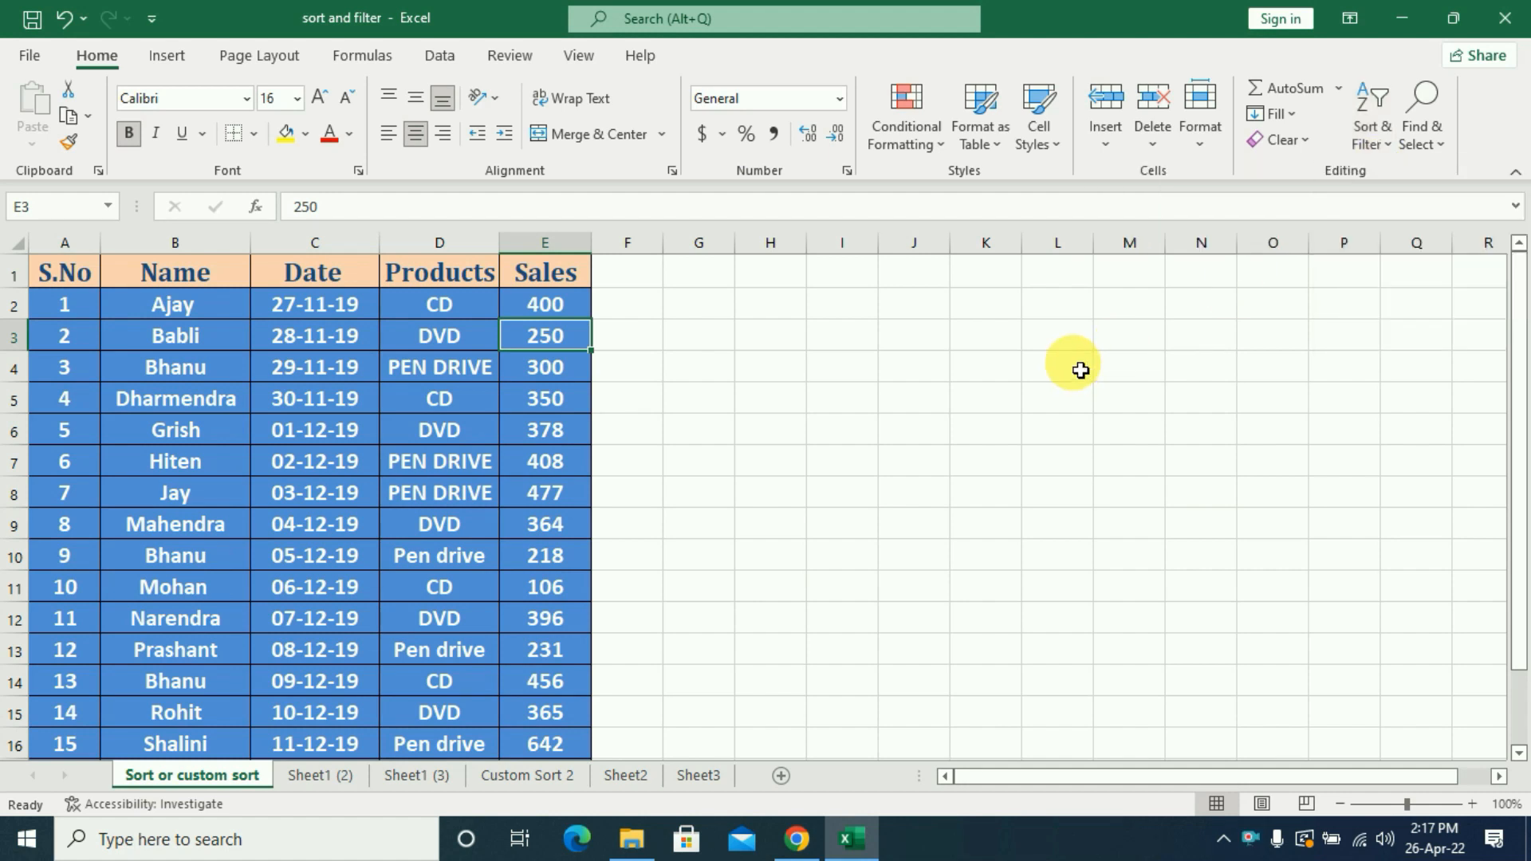
pyautogui.click(438, 58)
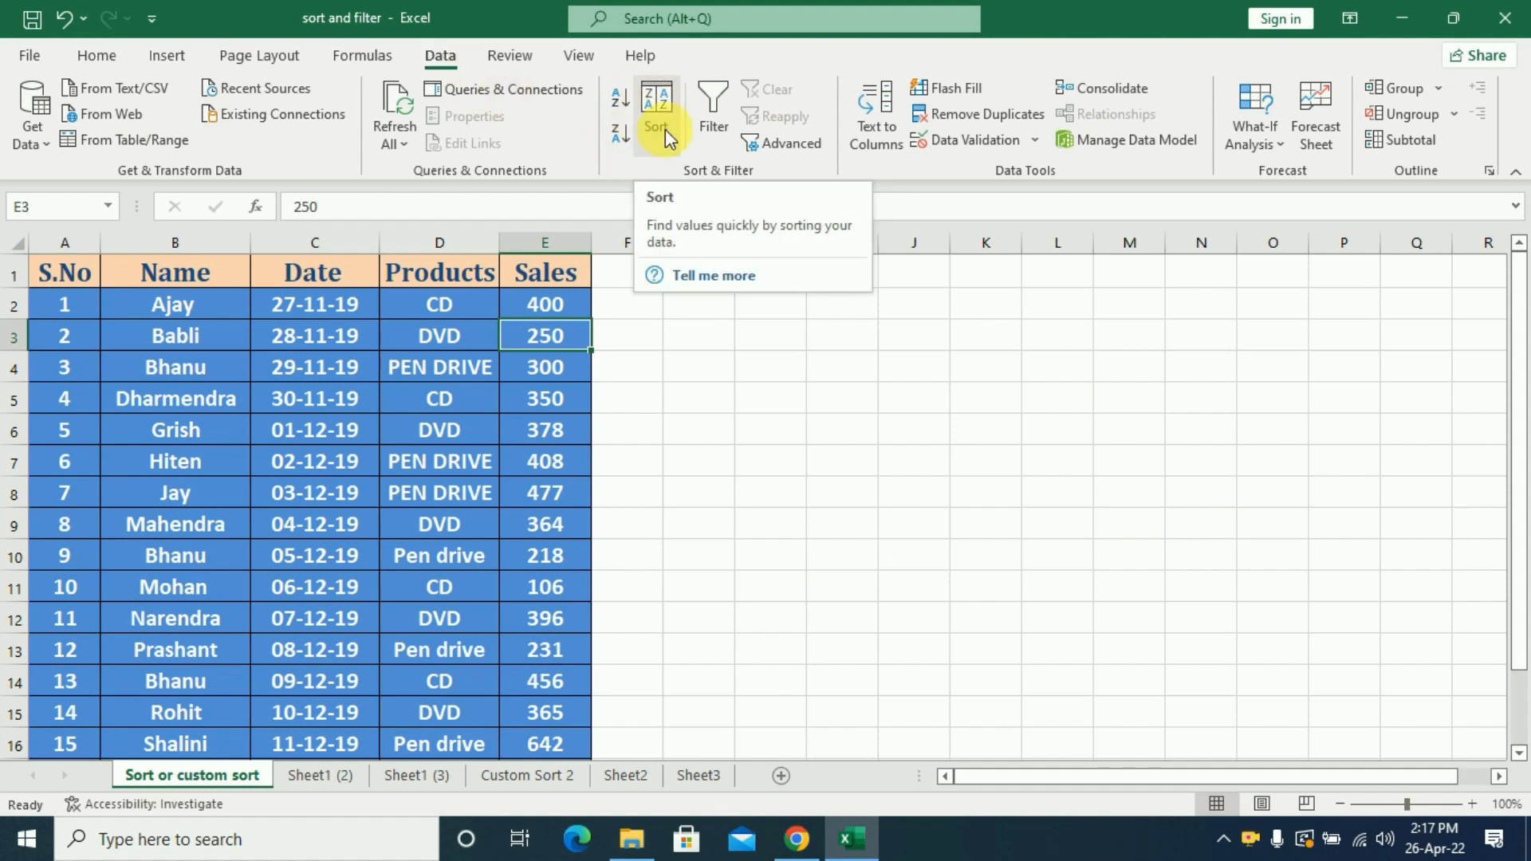
pyautogui.click(121, 55)
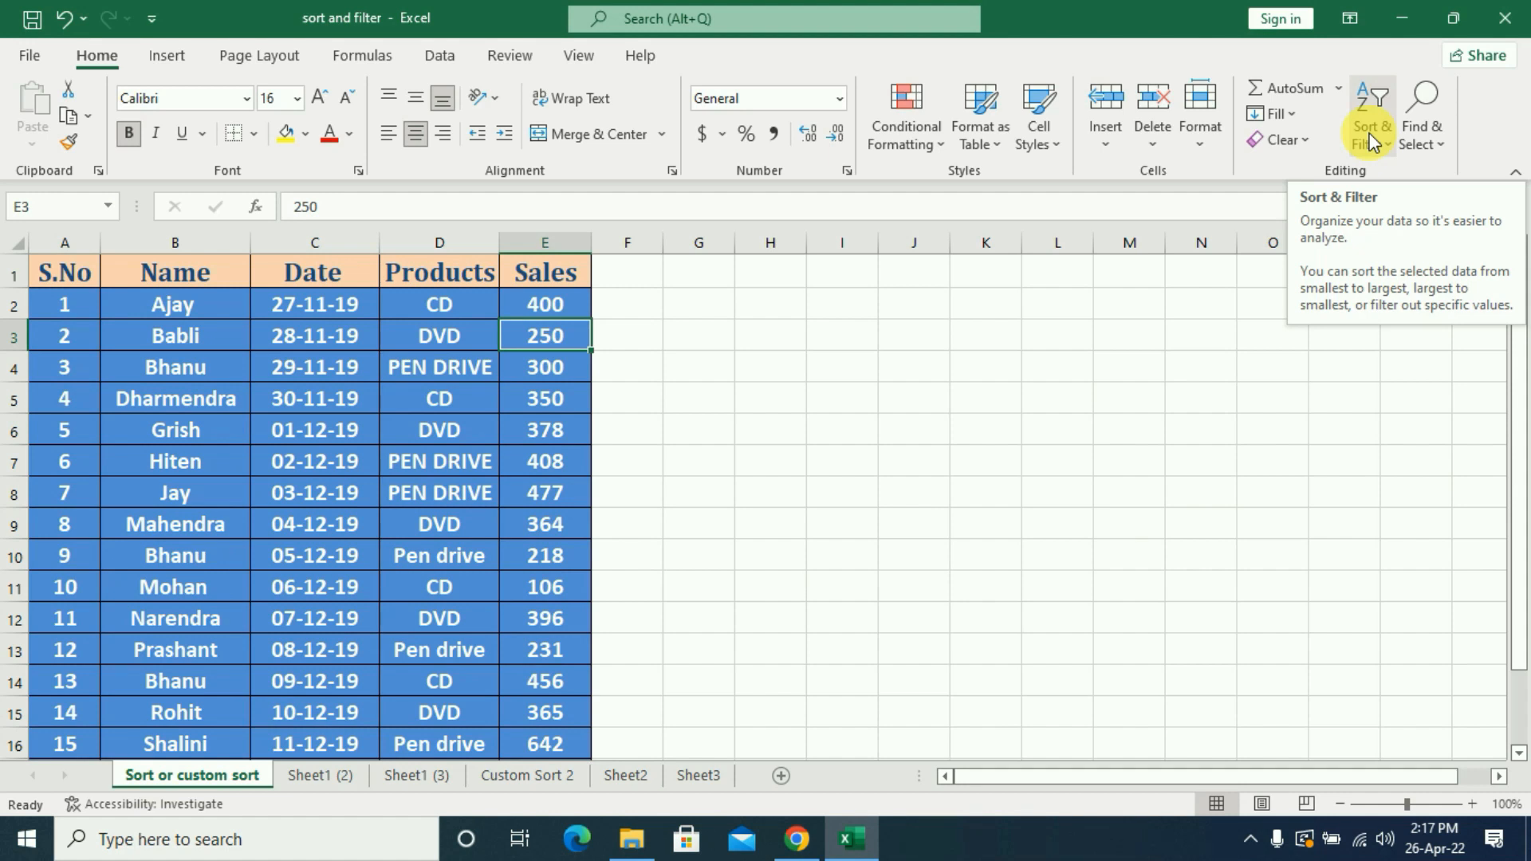
pyautogui.click(874, 592)
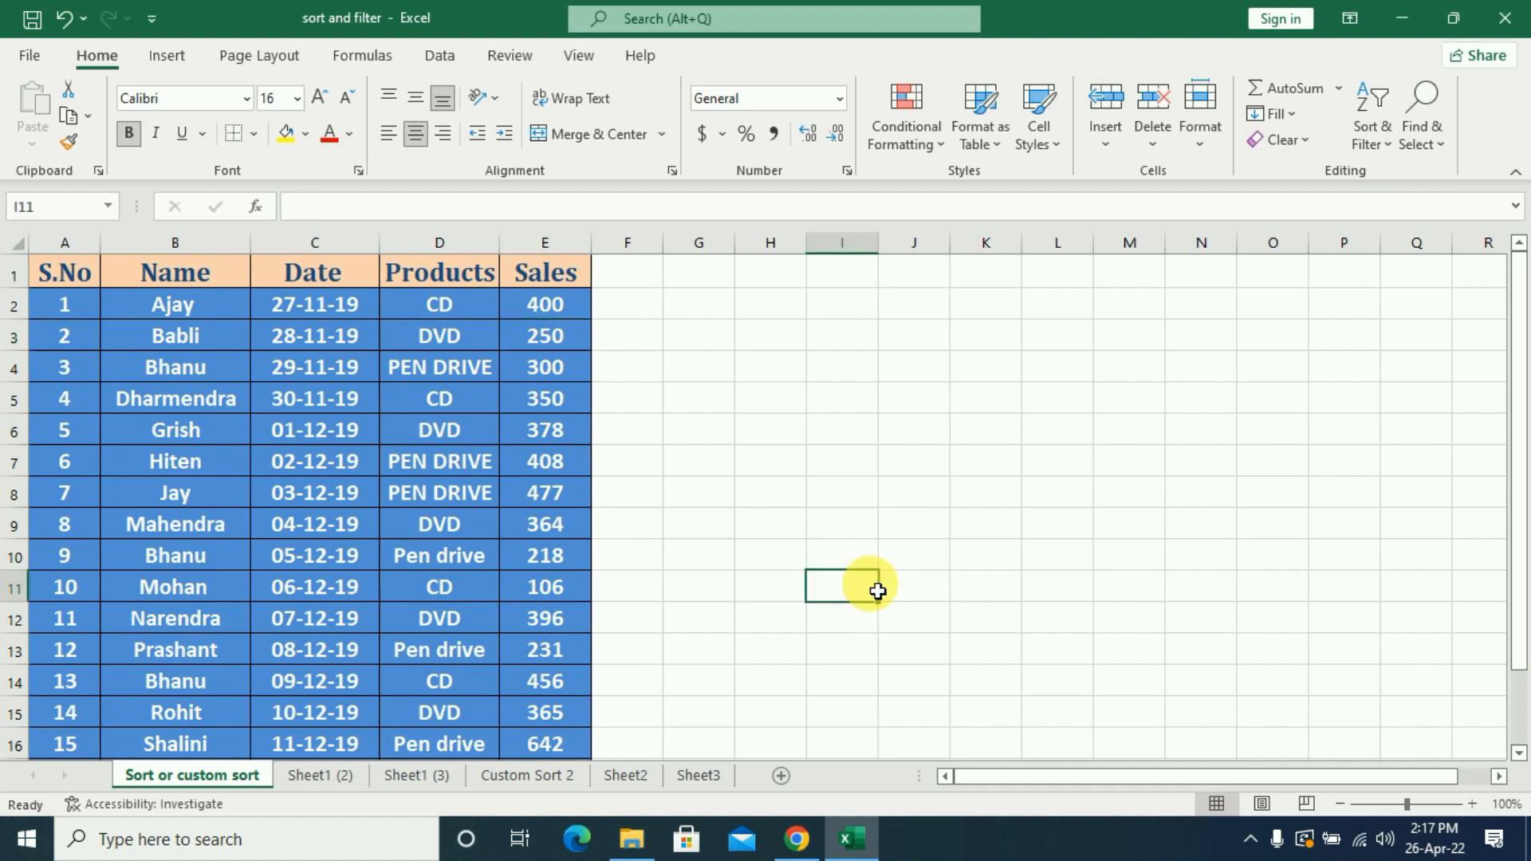
pyautogui.click(219, 494)
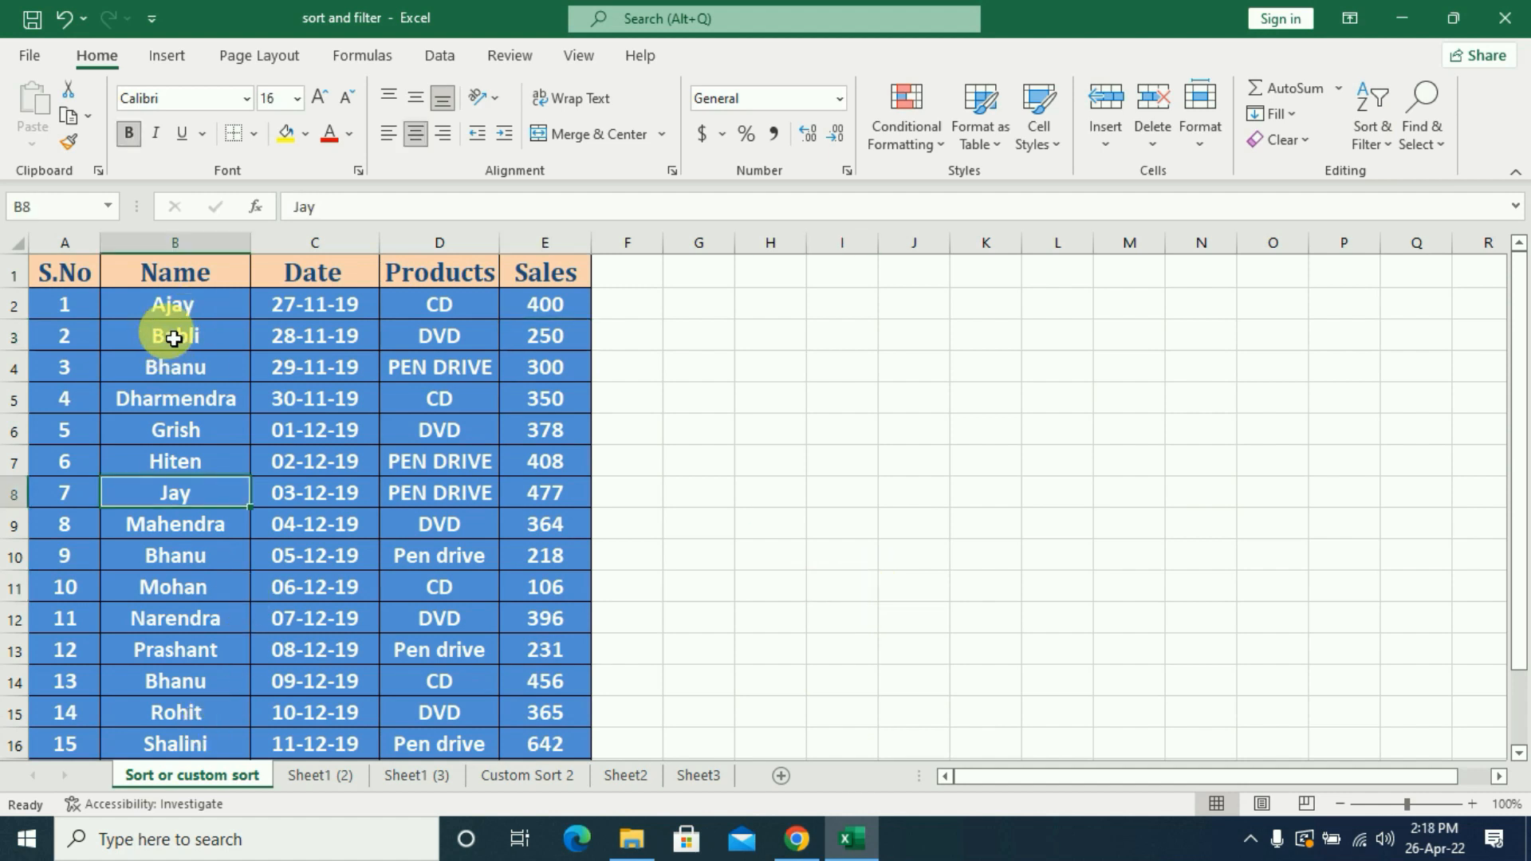
pyautogui.click(196, 309)
pyautogui.click(209, 376)
pyautogui.click(188, 470)
pyautogui.click(187, 585)
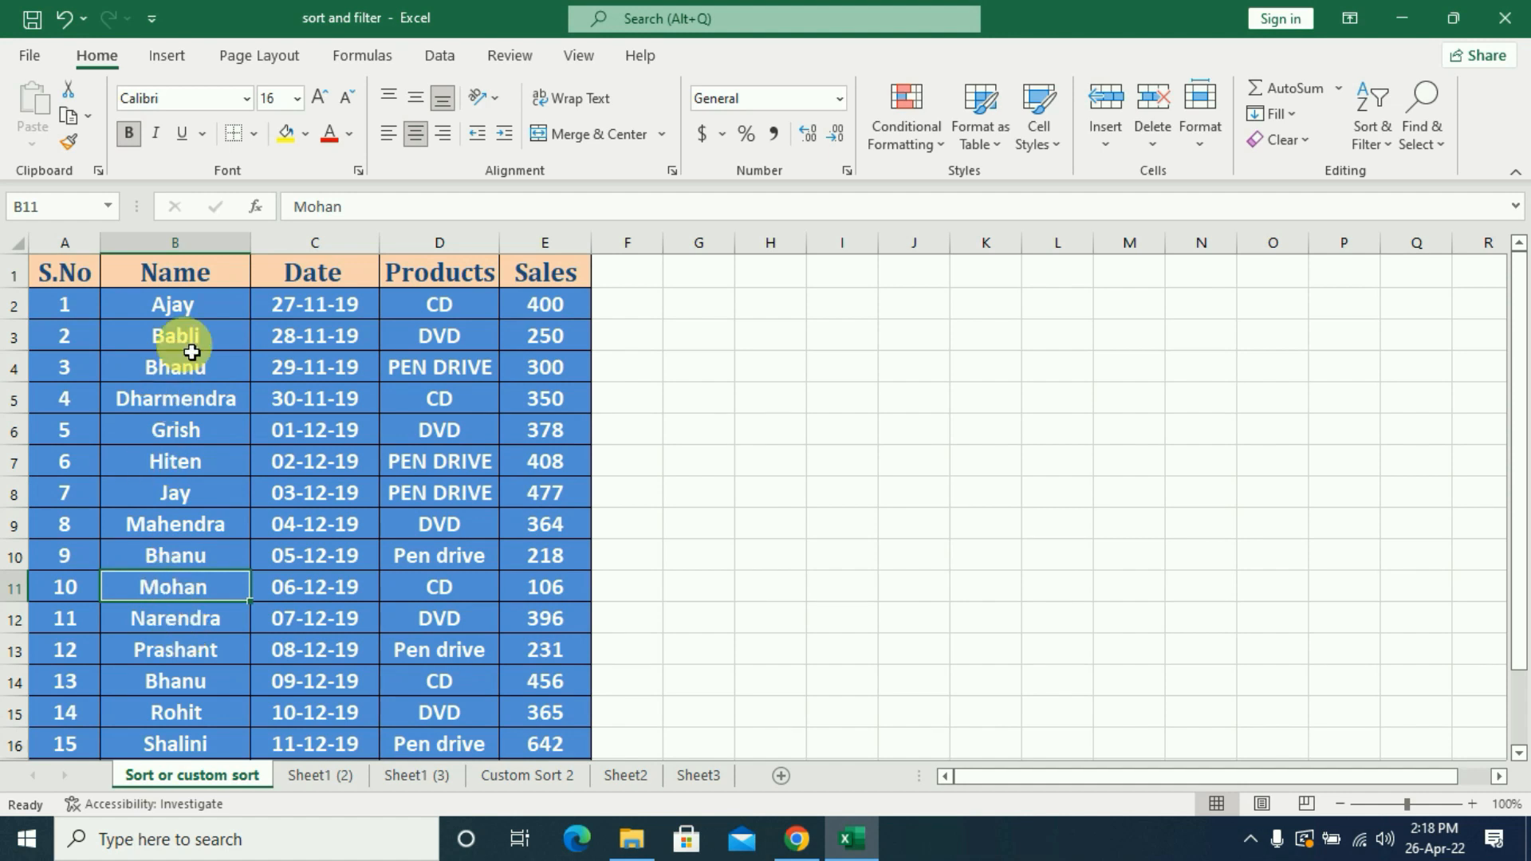
# Sort only the Name column entries from A to Z, continuing with the current selection, and undo the sort.
pyautogui.moveTo(205, 309); pyautogui.dragTo(193, 711)
pyautogui.scroll(1, 133, 383)
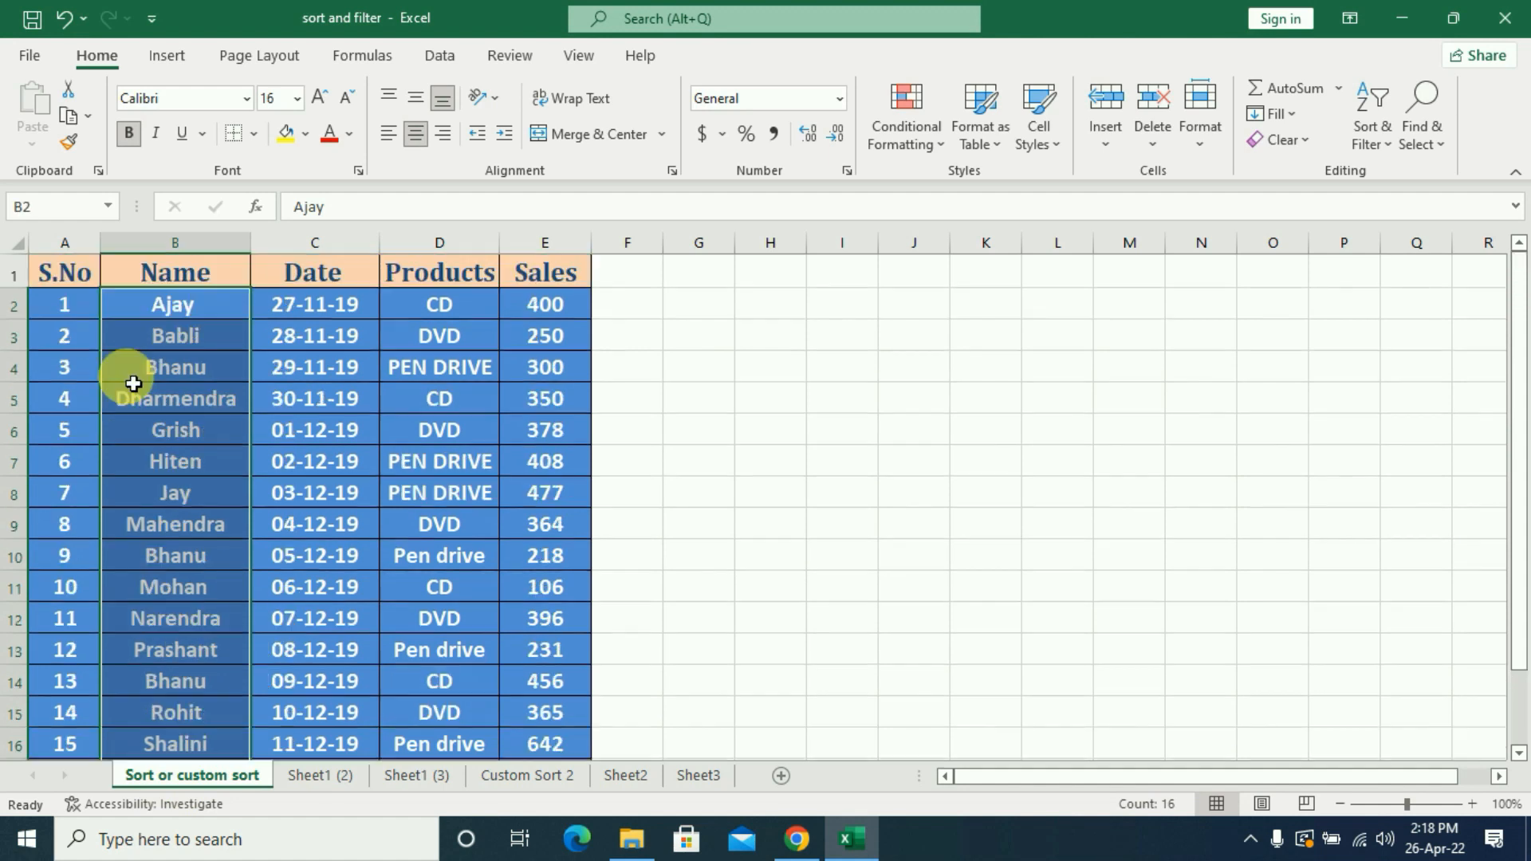
pyautogui.click(1381, 142)
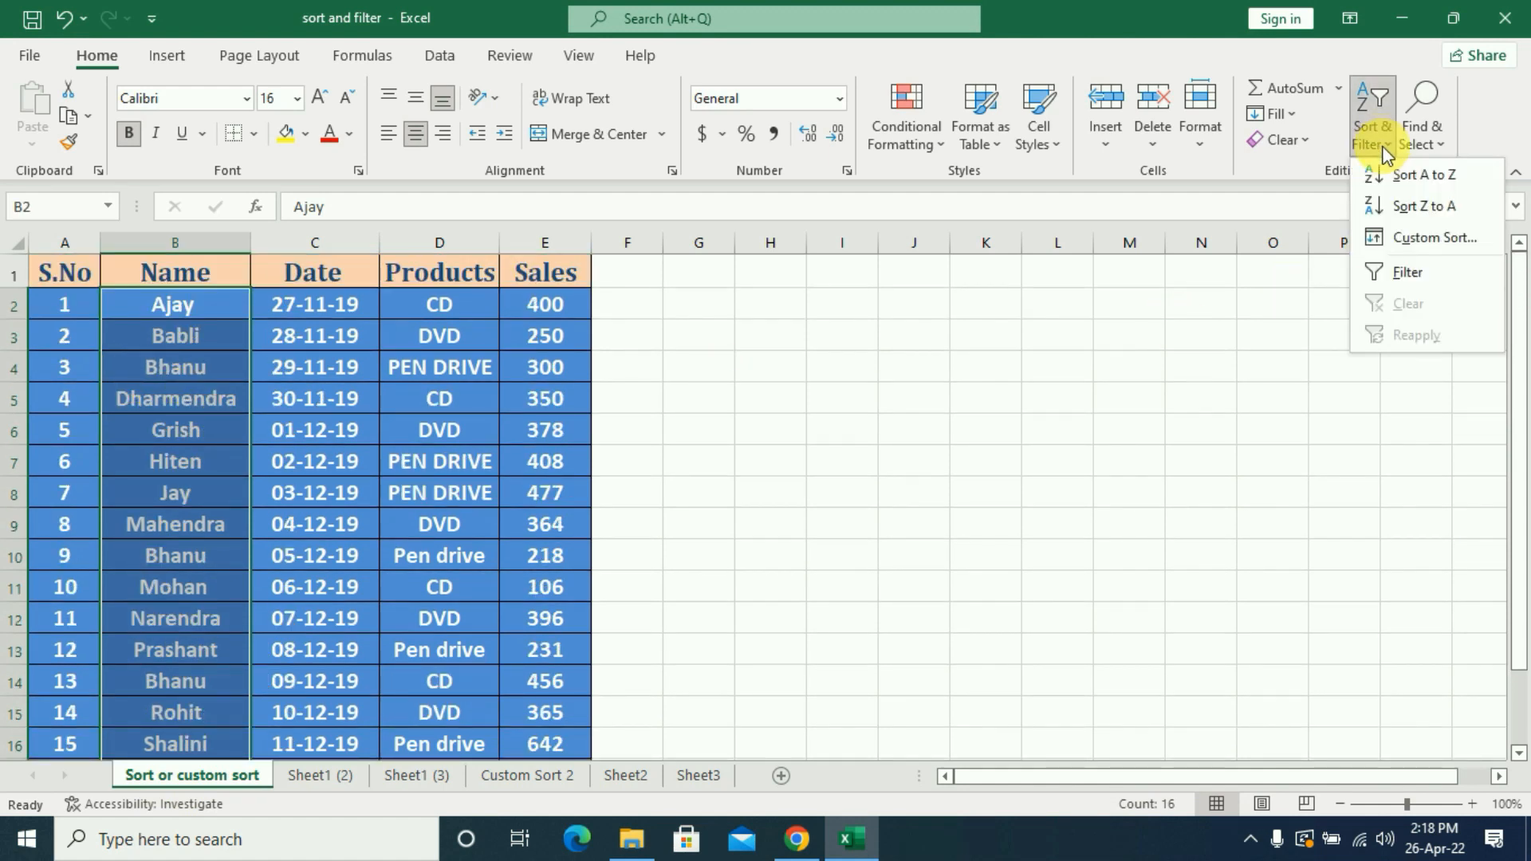
pyautogui.click(1439, 180)
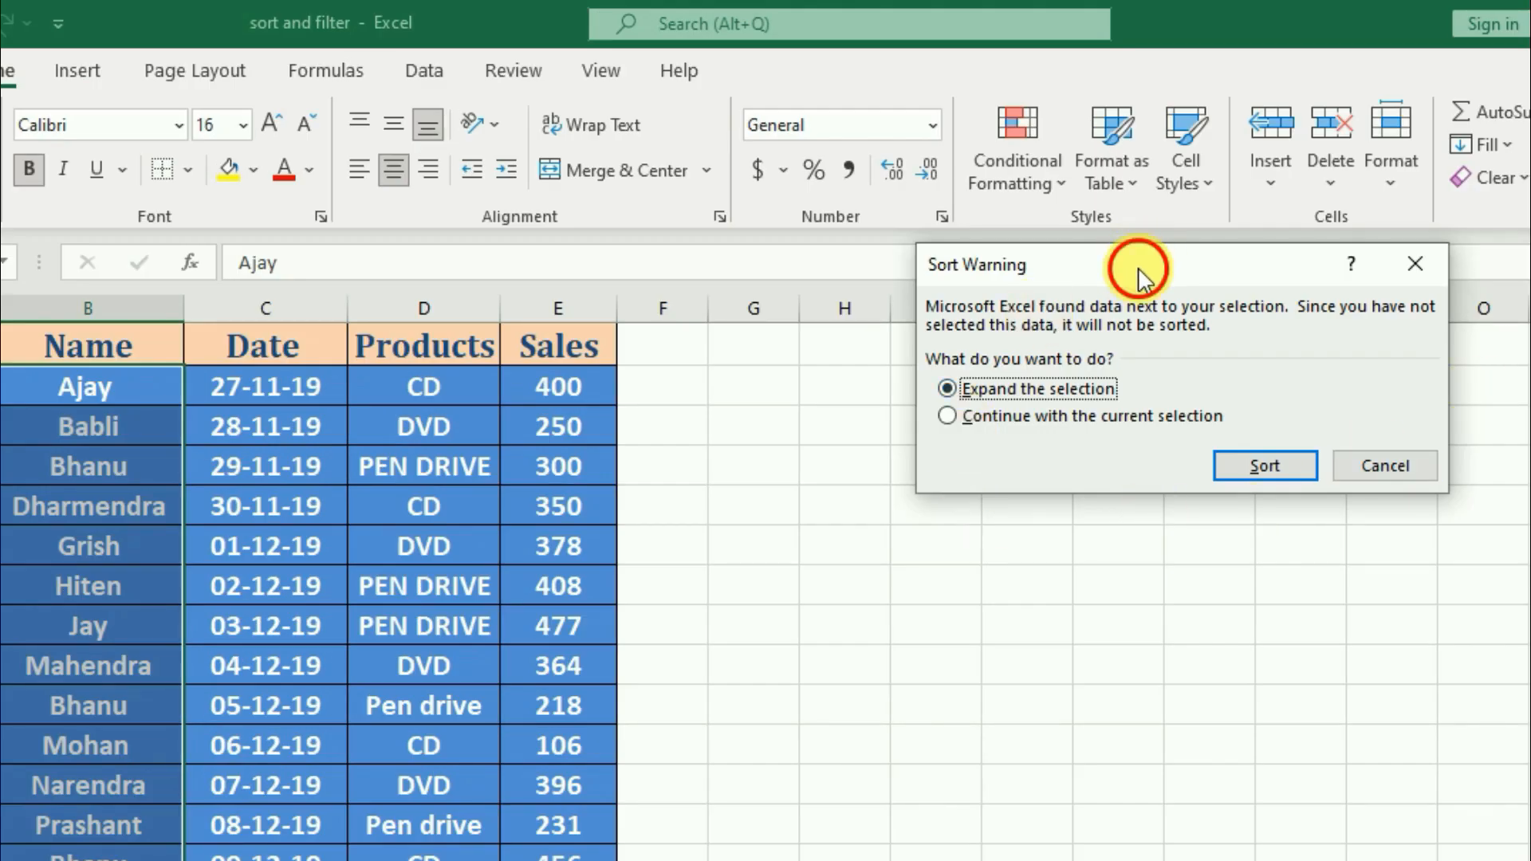
pyautogui.moveTo(1140, 271); pyautogui.dragTo(1117, 255)
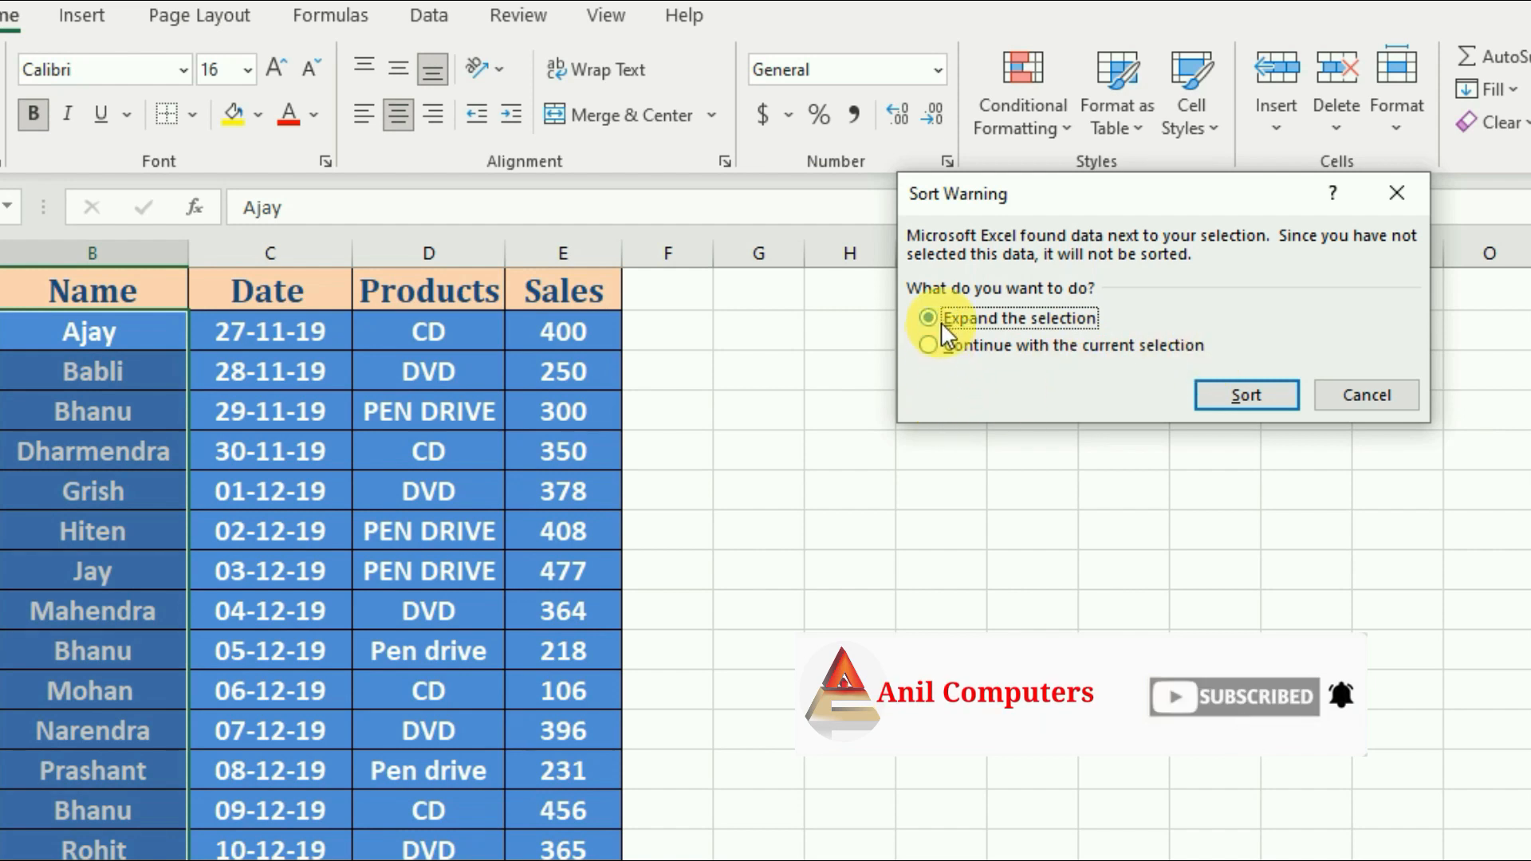
pyautogui.click(931, 348)
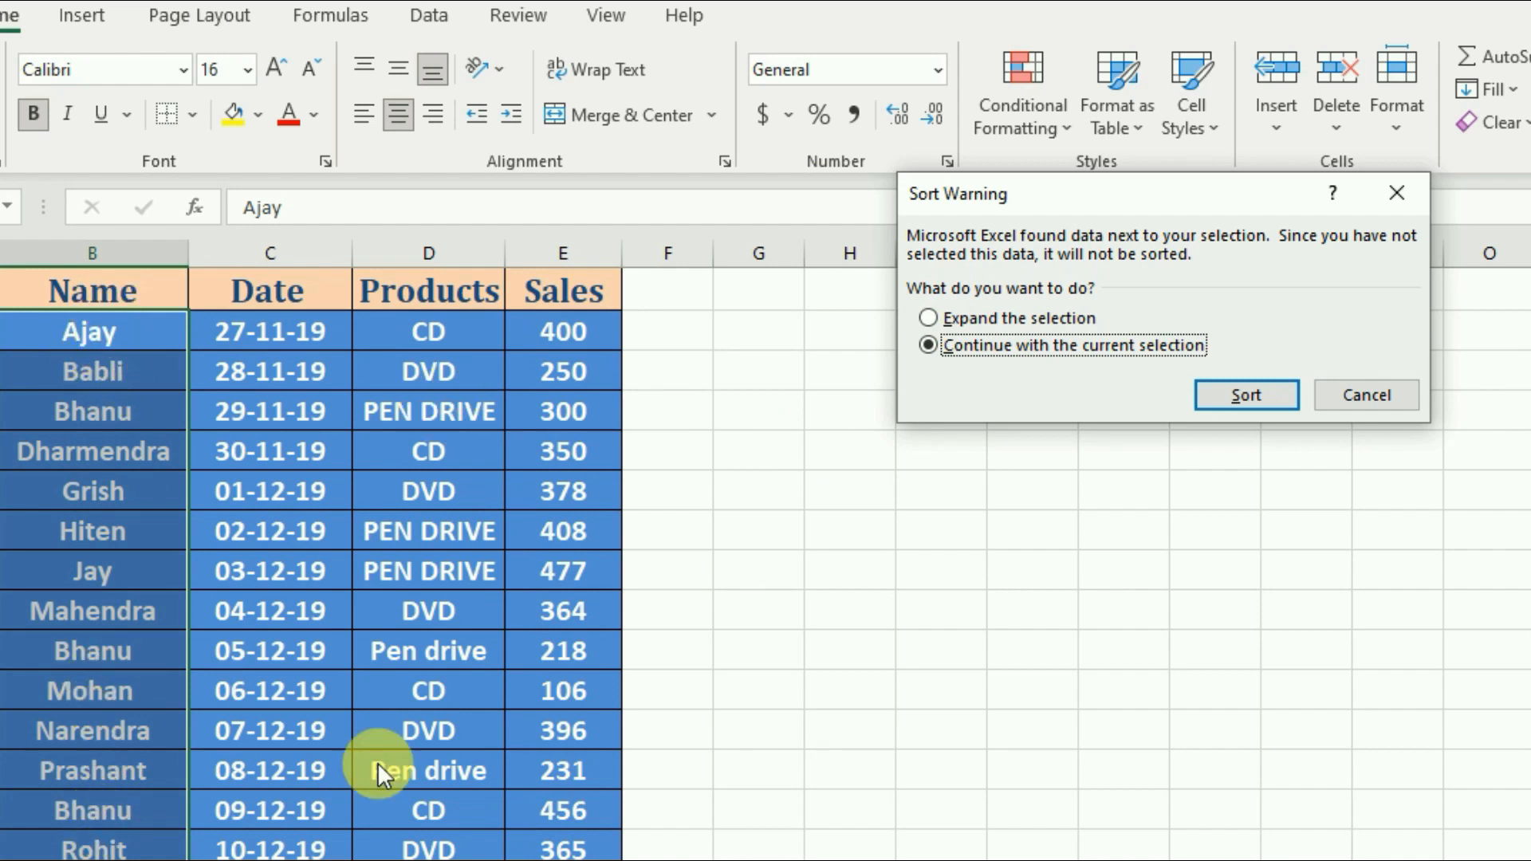
pyautogui.click(1228, 396)
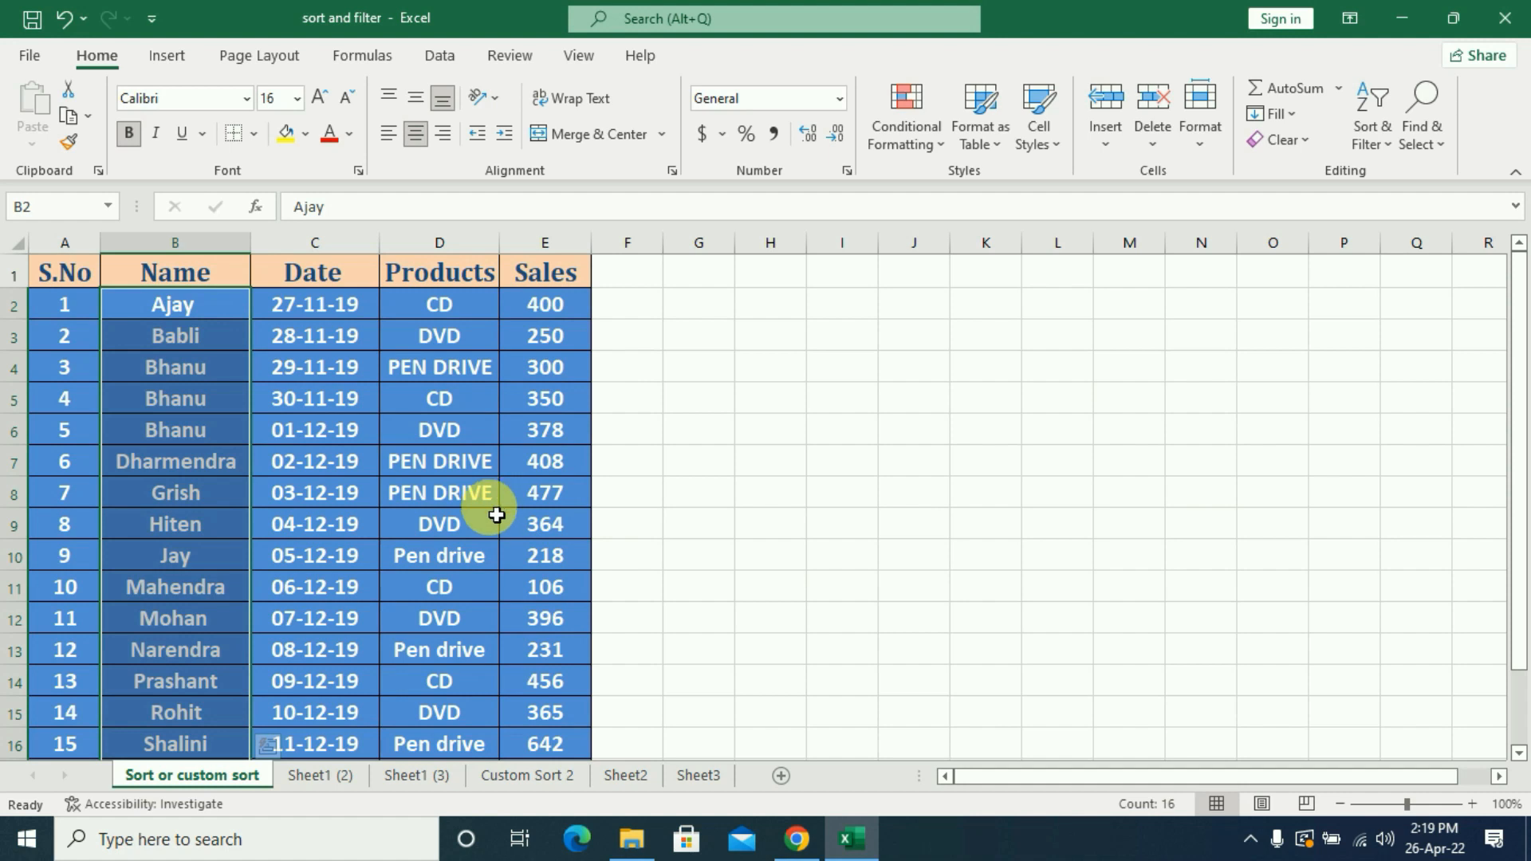
pyautogui.hotkey('ctrl', 'z')
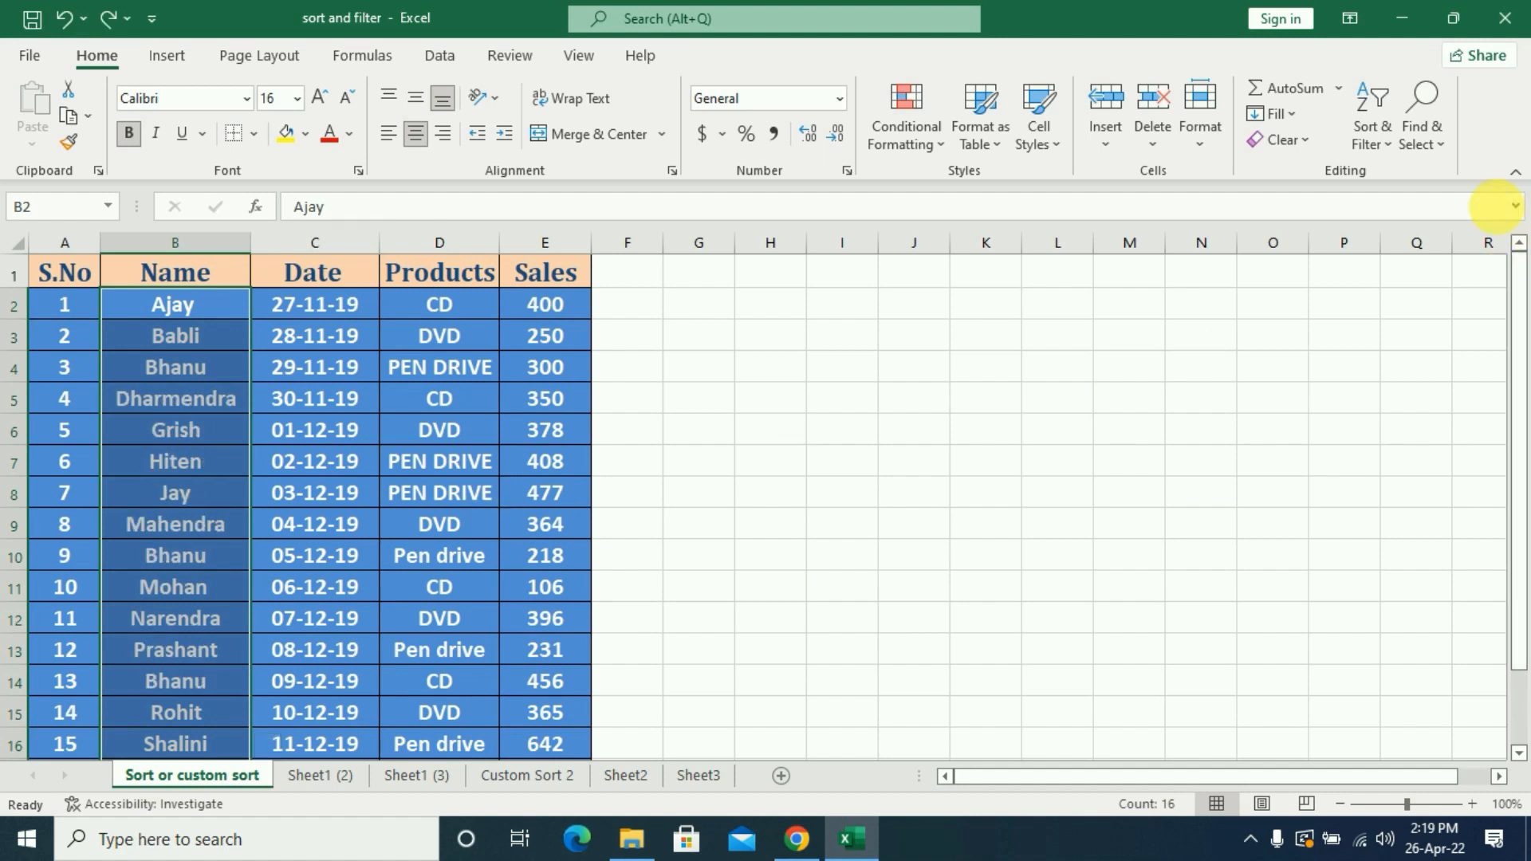
# Sort the full table rows by name from A to Z with the selection expanded, and undo the sort.
pyautogui.click(1392, 148)
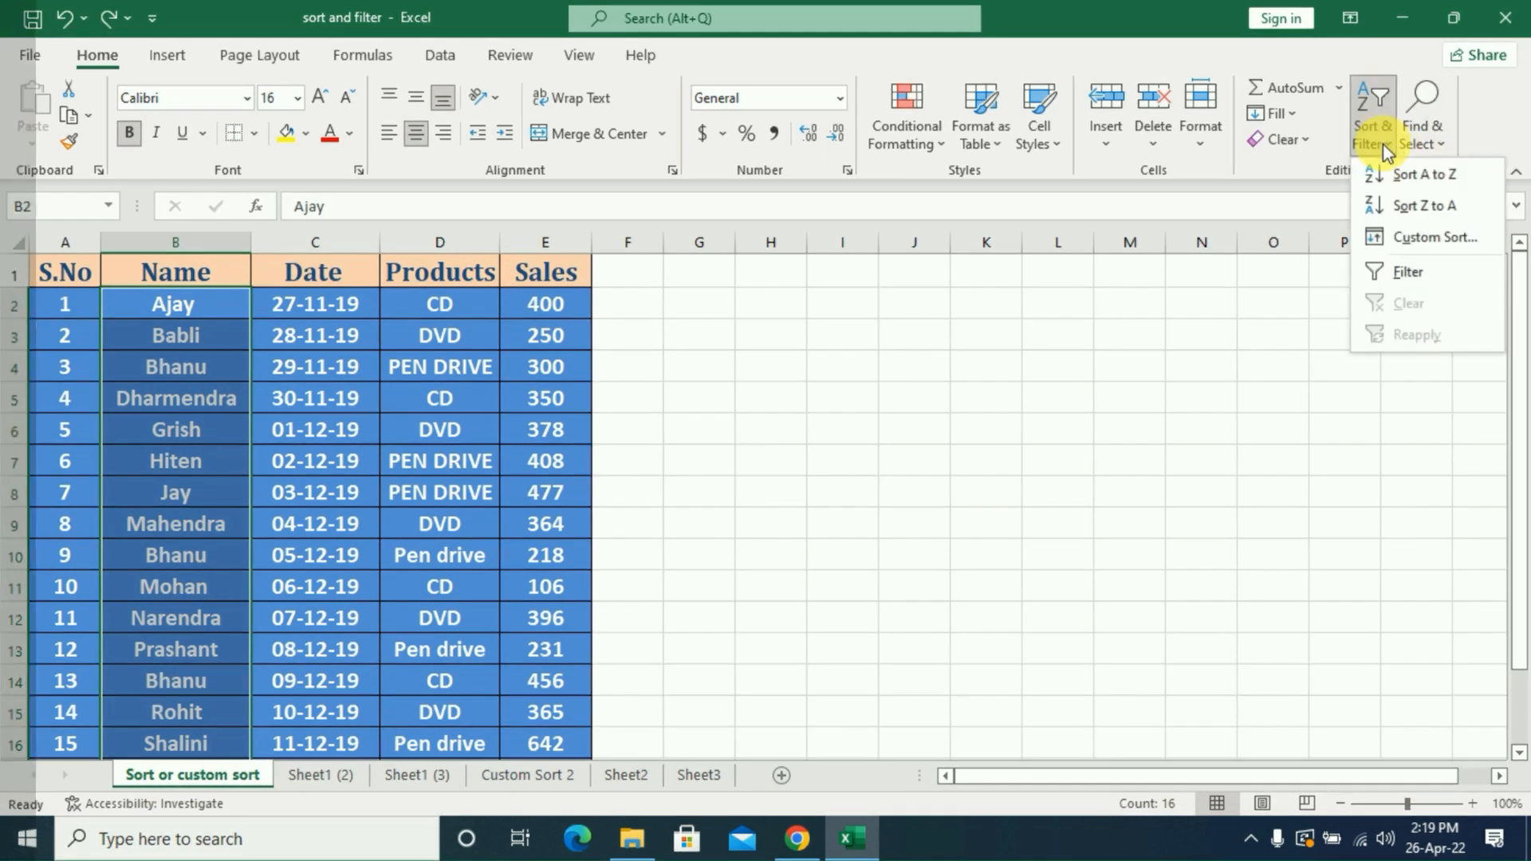
pyautogui.click(1407, 205)
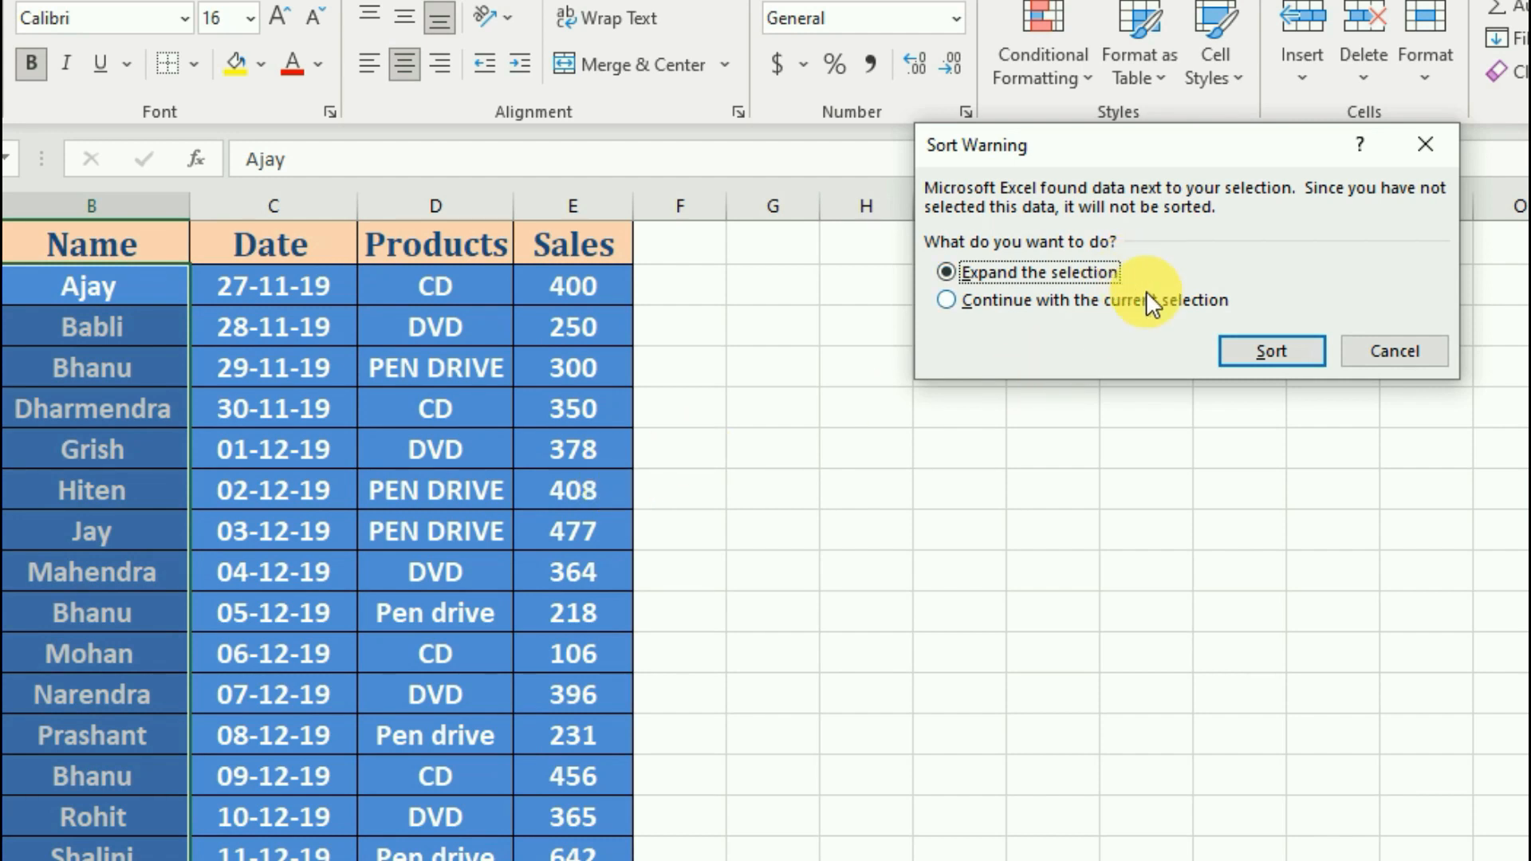
pyautogui.click(1238, 350)
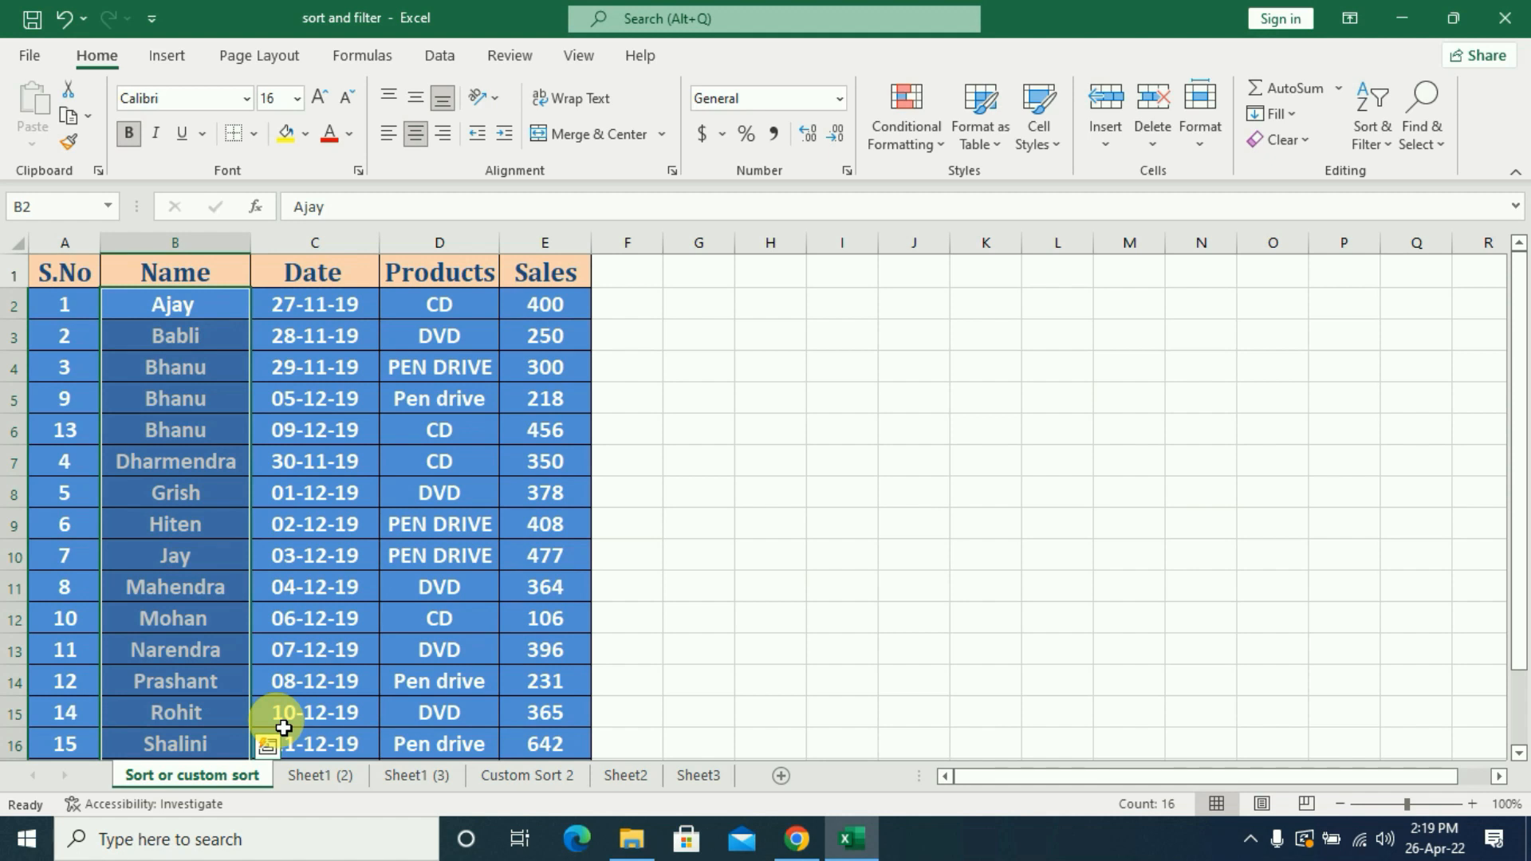
pyautogui.hotkey('ctrl', 'z')
# Select all the Sales values below the header, cells E2 to E17.
pyautogui.click(529, 619)
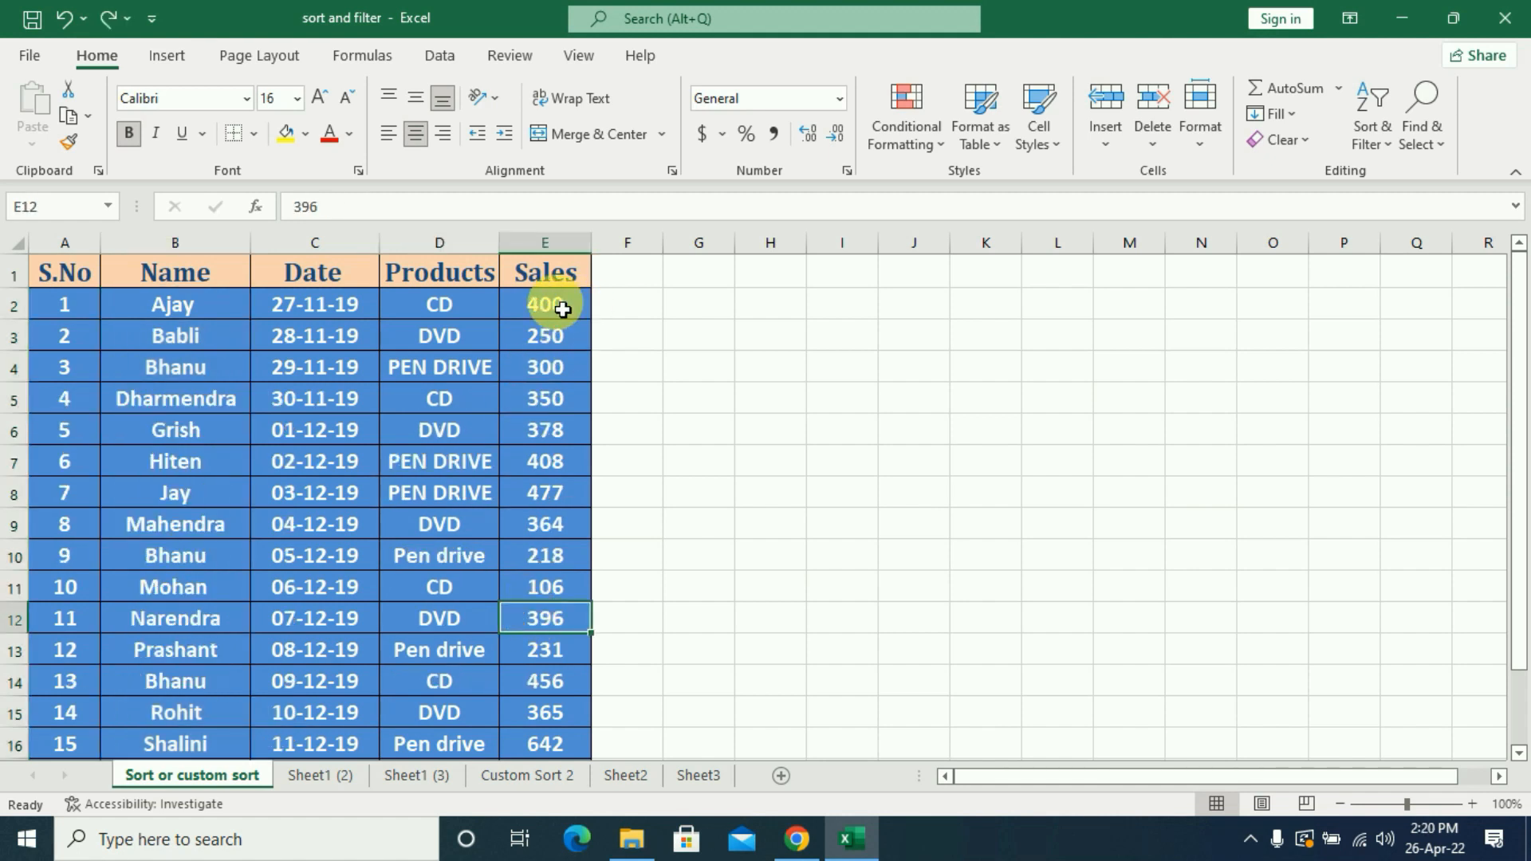
pyautogui.moveTo(563, 310); pyautogui.dragTo(590, 674)
pyautogui.scroll(2, 741, 619)
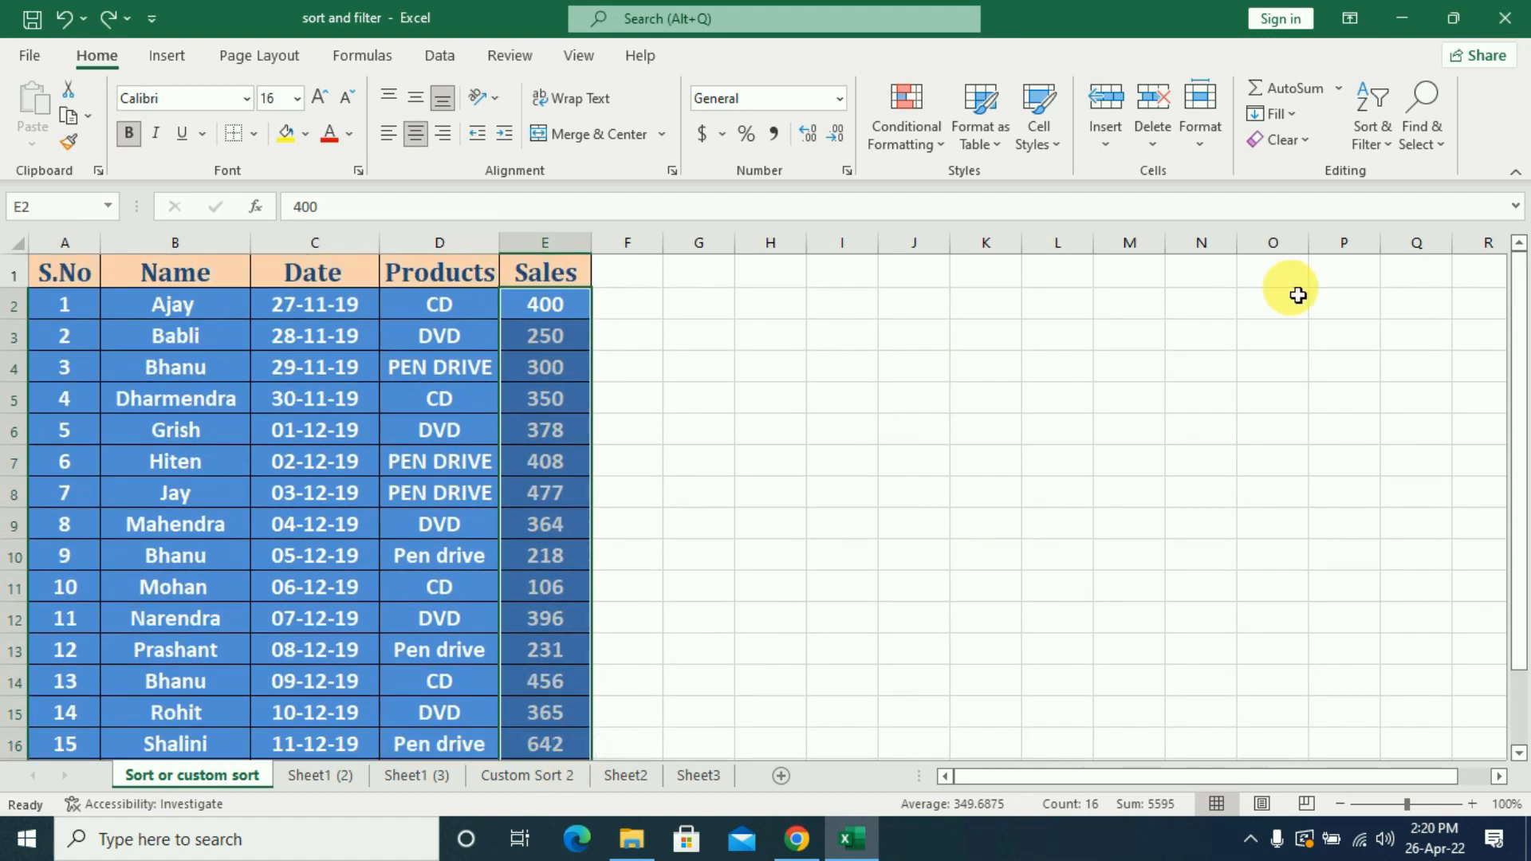
# Sort only the Sales values from smallest to largest, continuing with the current selection, and undo the sort.
pyautogui.click(1372, 136)
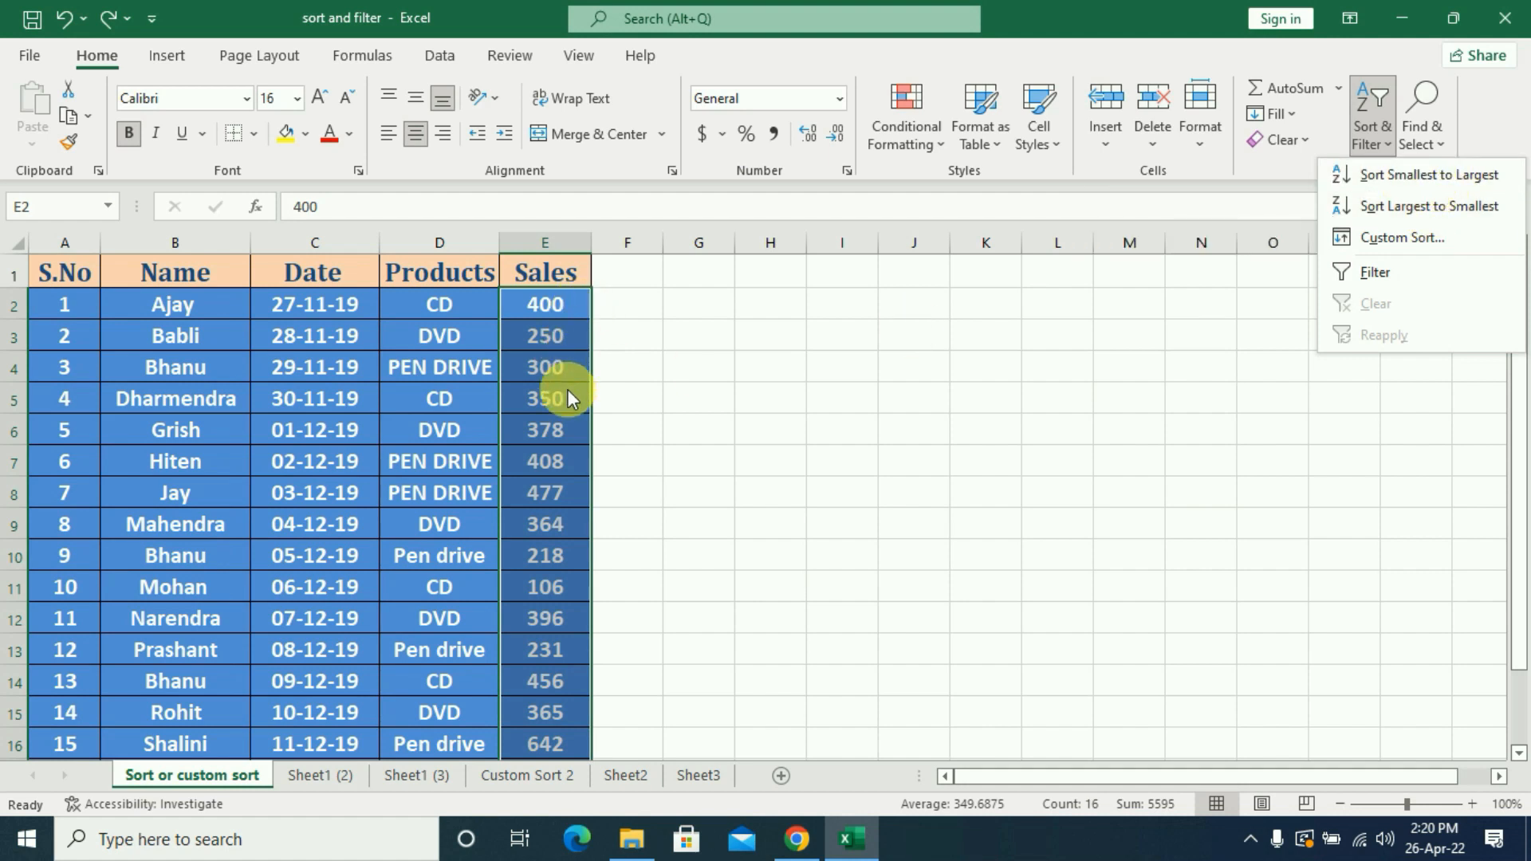
pyautogui.click(1391, 178)
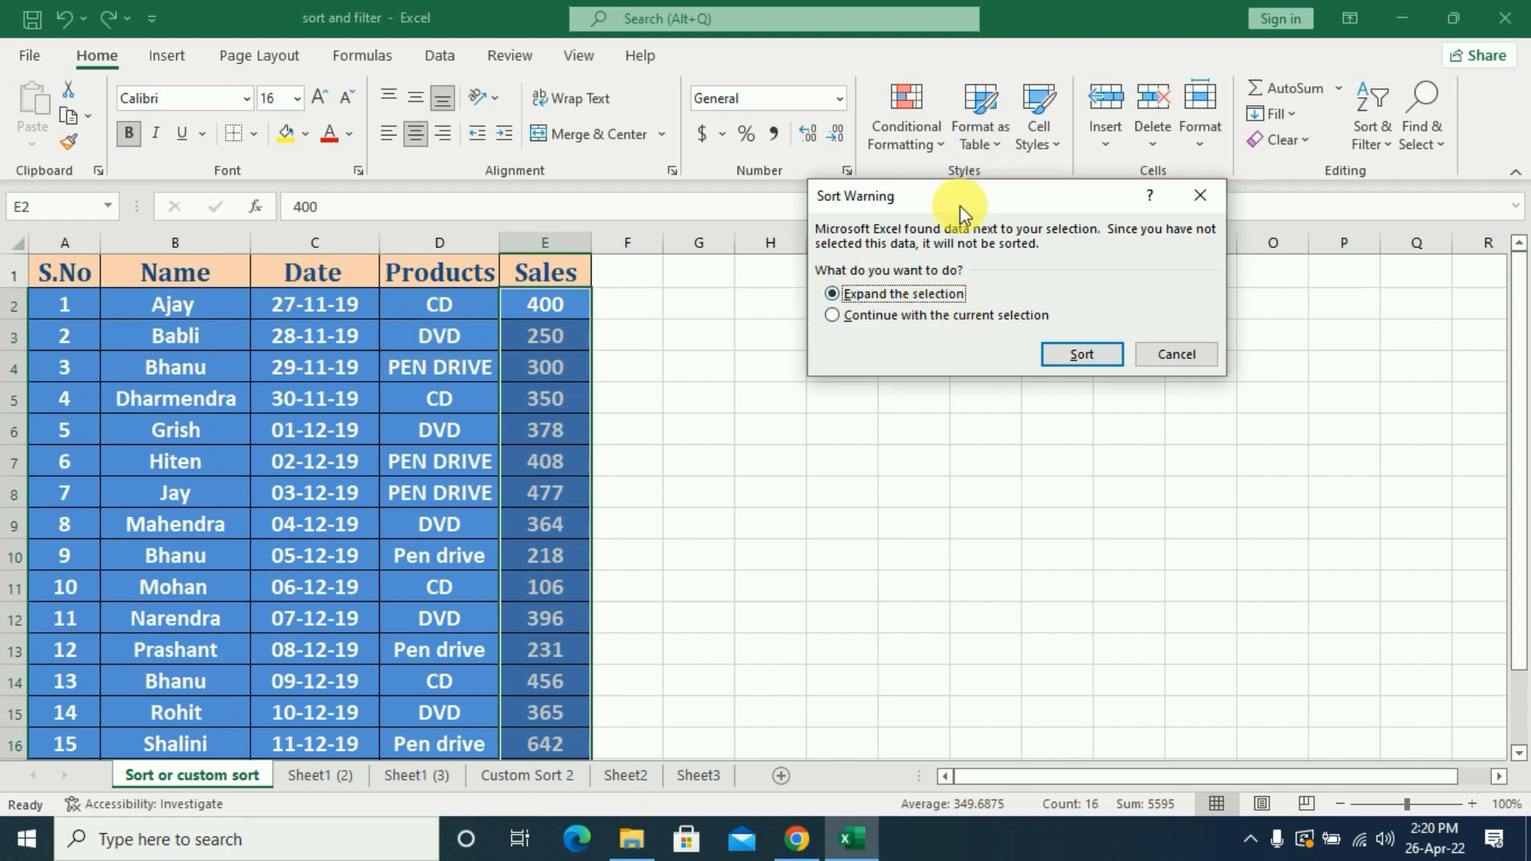
pyautogui.click(834, 316)
pyautogui.click(1061, 359)
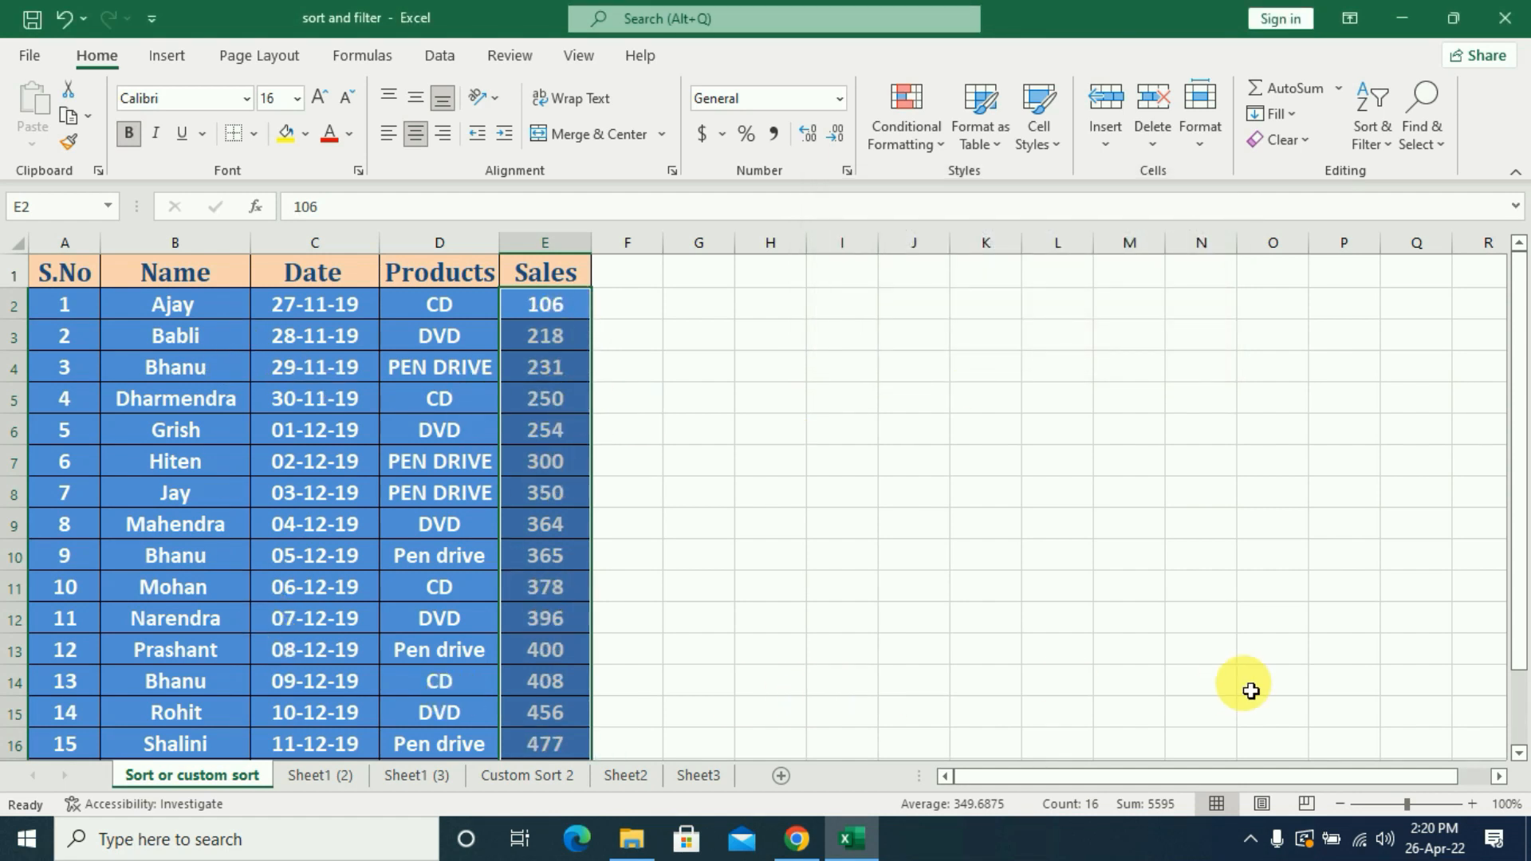
pyautogui.hotkey('ctrl', 'z')
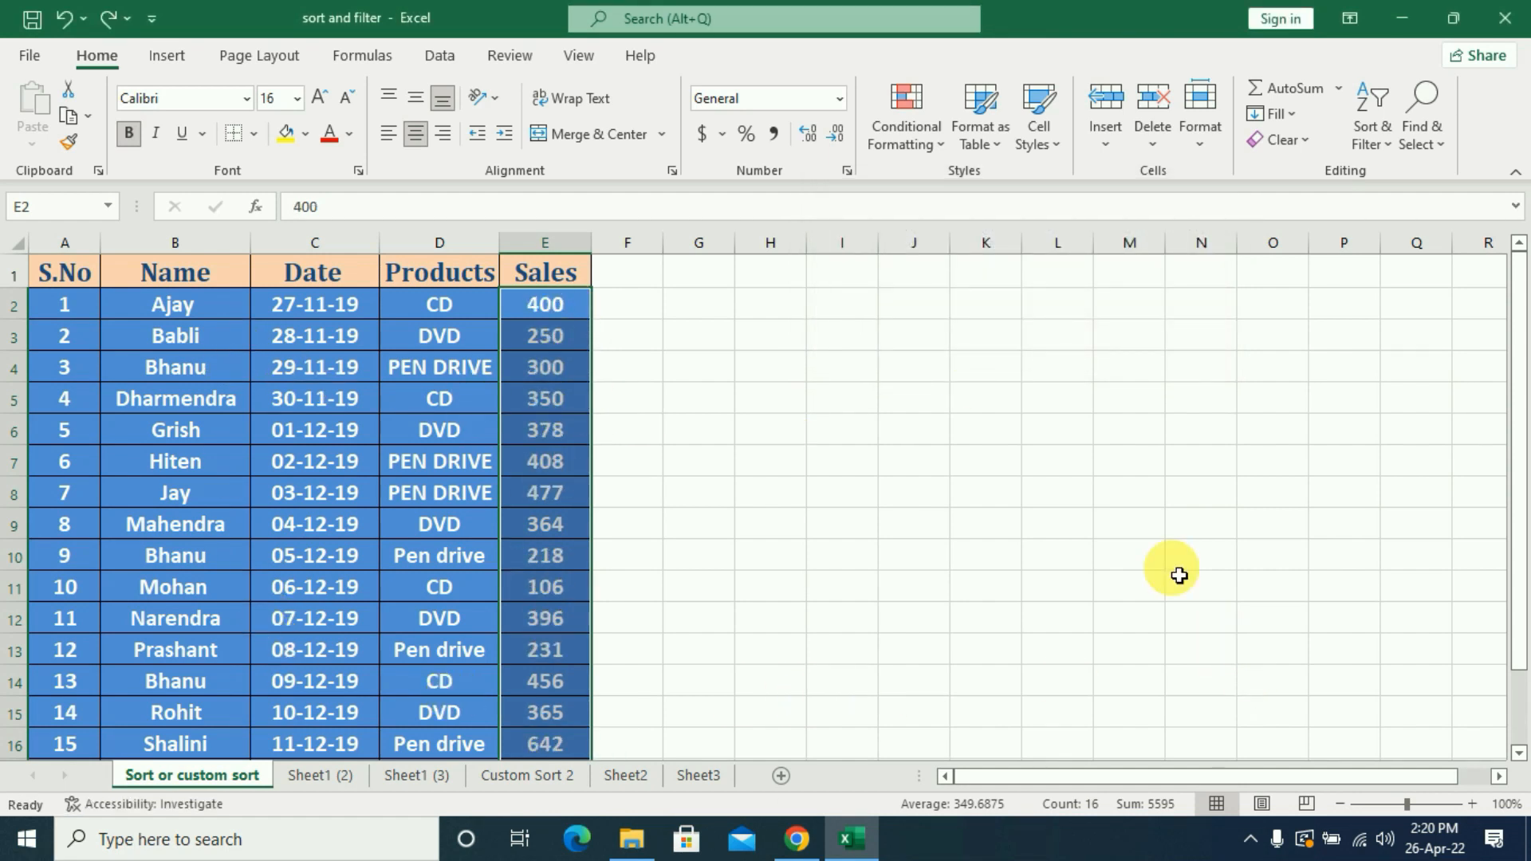
# Sort the full table rows by Sales from smallest to largest, expanding the selection to the neighbouring columns.
pyautogui.click(1374, 134)
pyautogui.click(1389, 173)
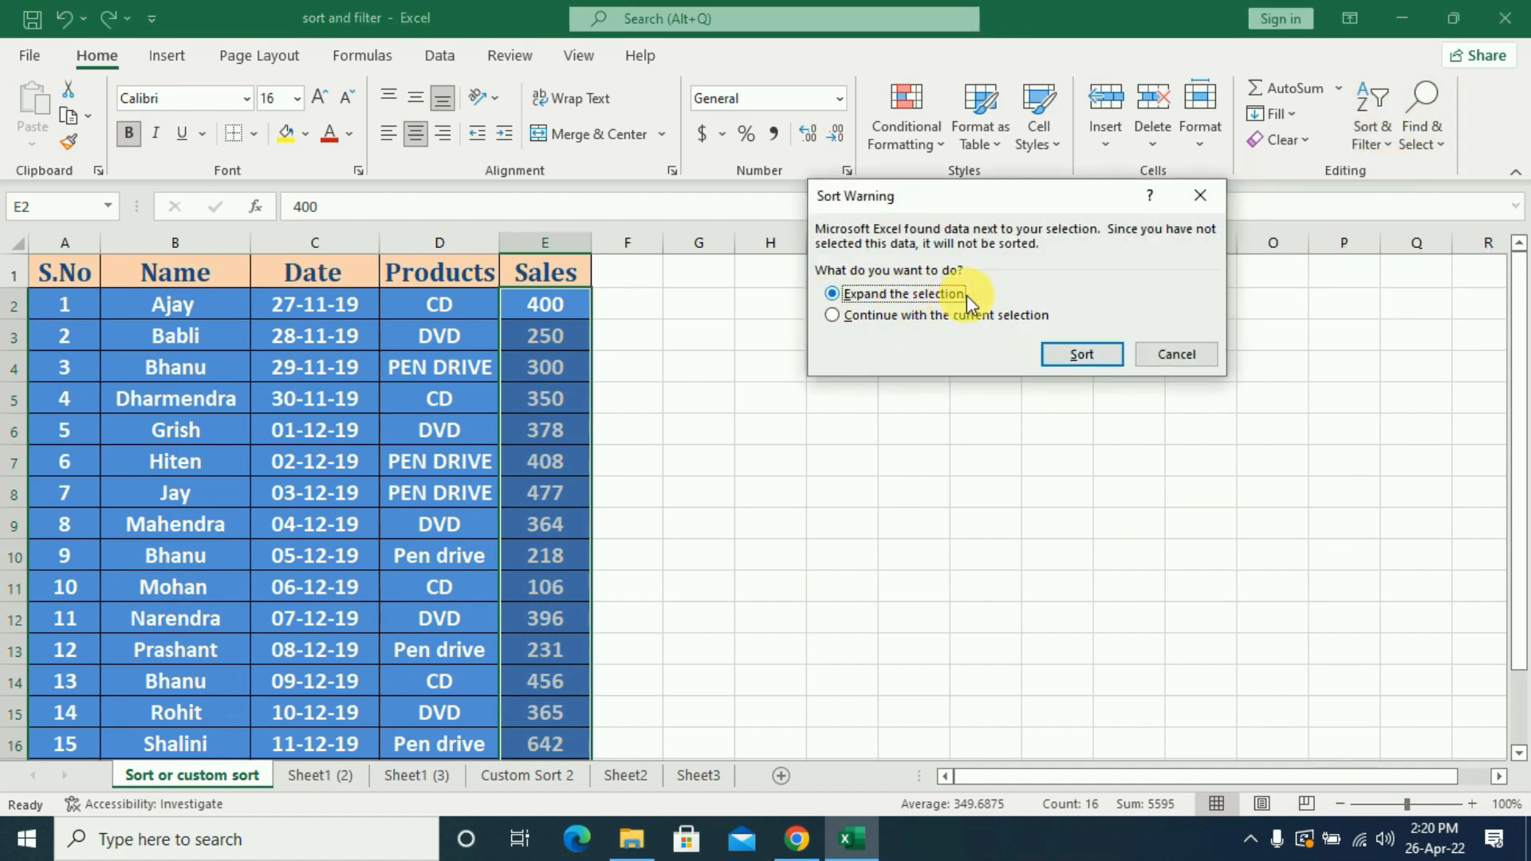
pyautogui.click(1067, 355)
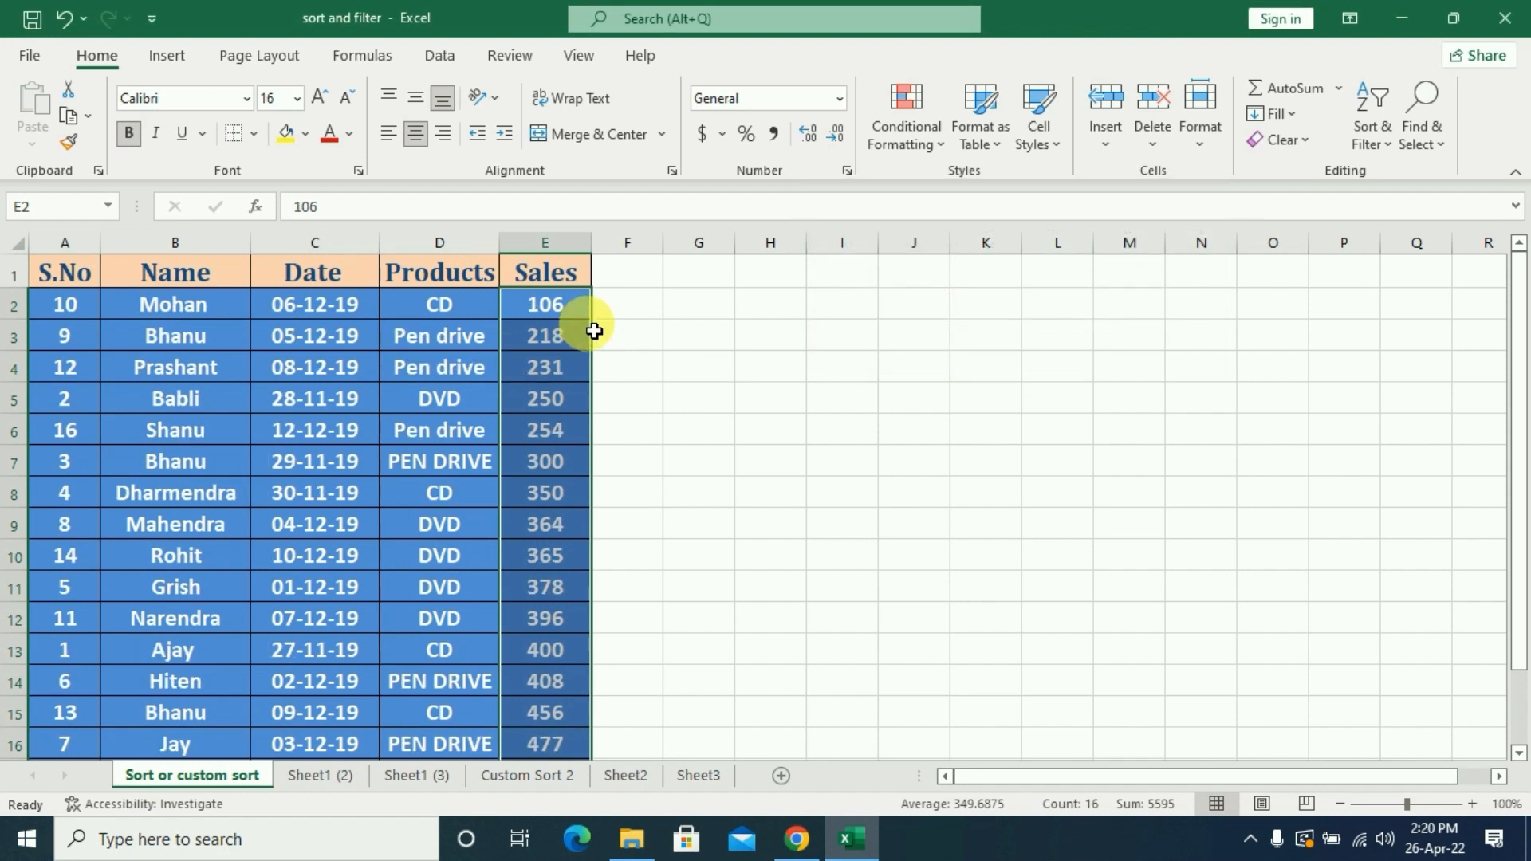